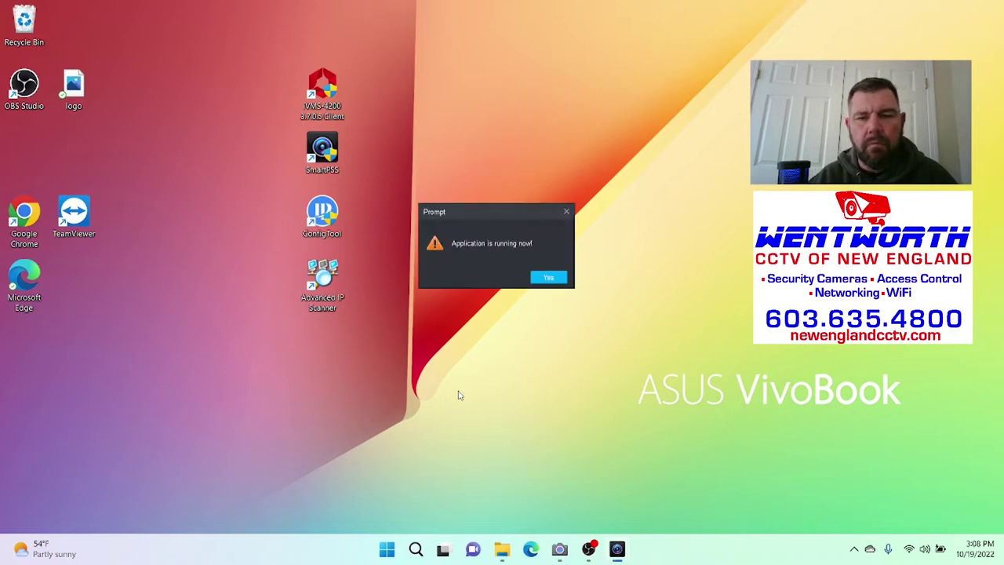
# - Dismiss the notice that the application is already running and switch to the SmartPSS window
pyautogui.click(550, 279)
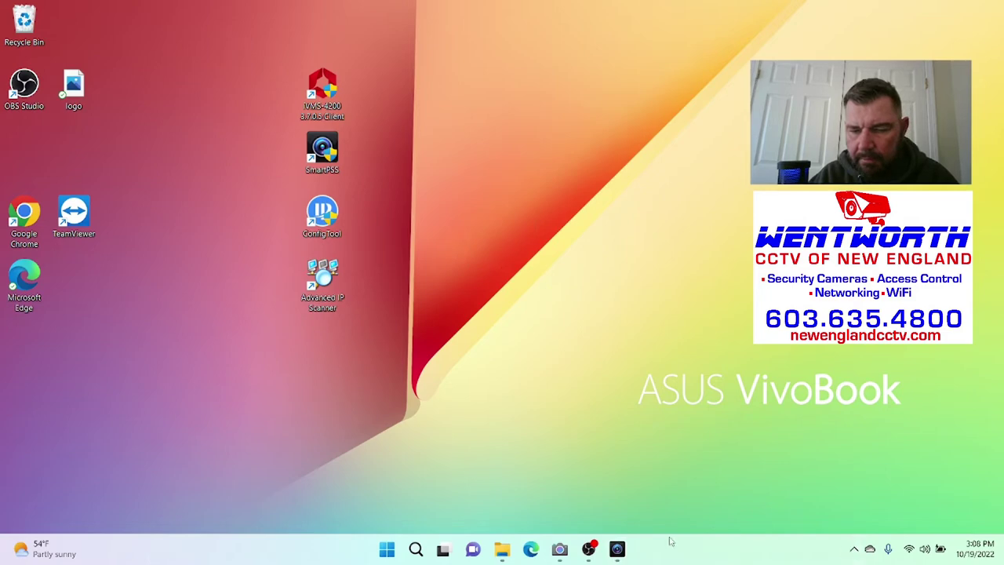
pyautogui.click(620, 551)
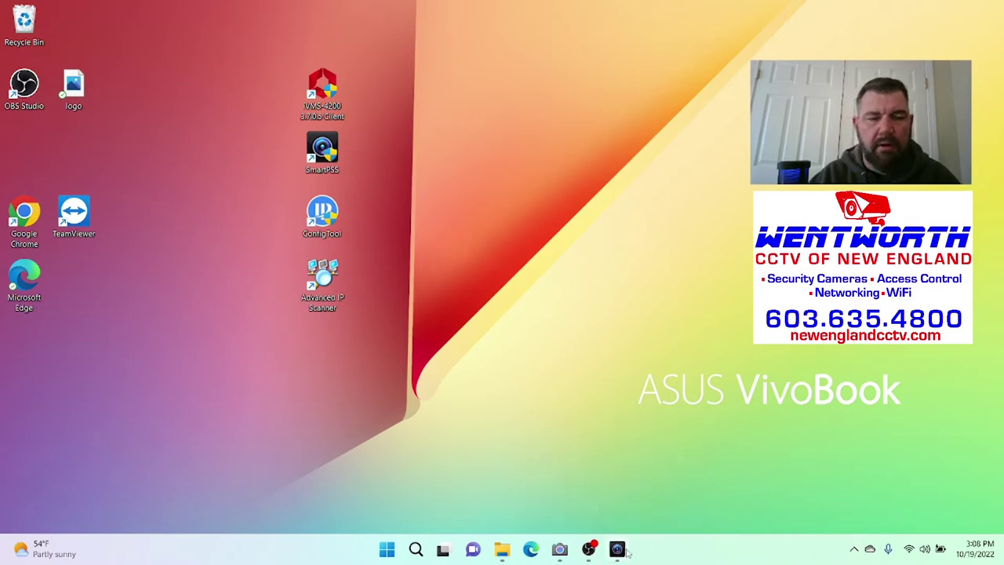
pyautogui.click(619, 550)
pyautogui.click(618, 550)
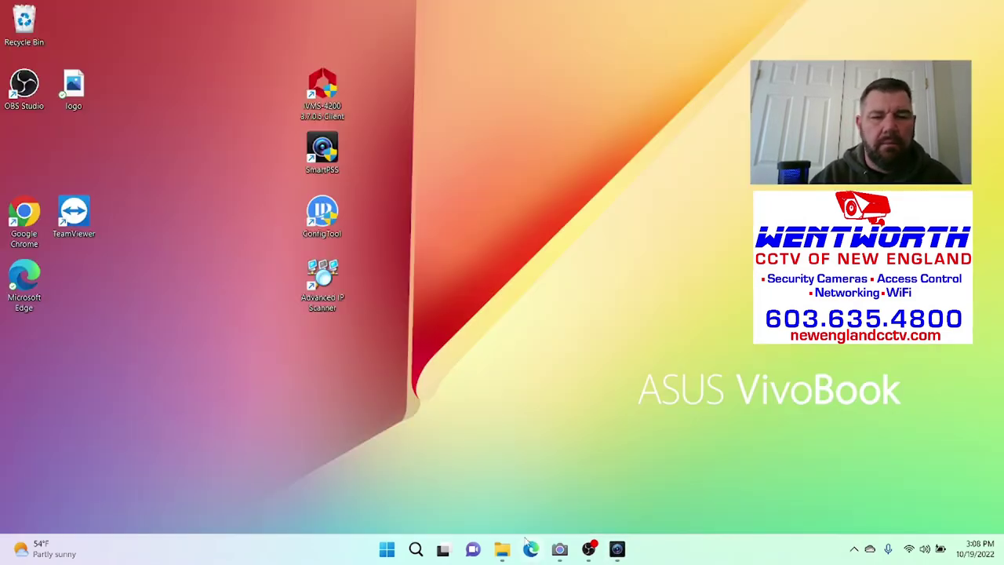
pyautogui.click(617, 549)
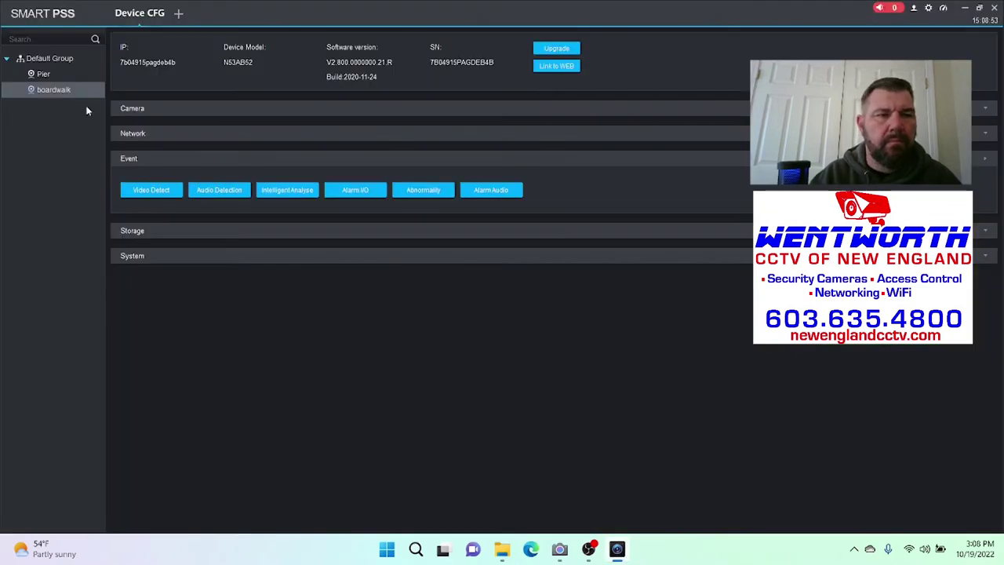
# - Show the boardwalk camera's live view, enlarge it to a single view, and return to the grid
pyautogui.click(161, 5)
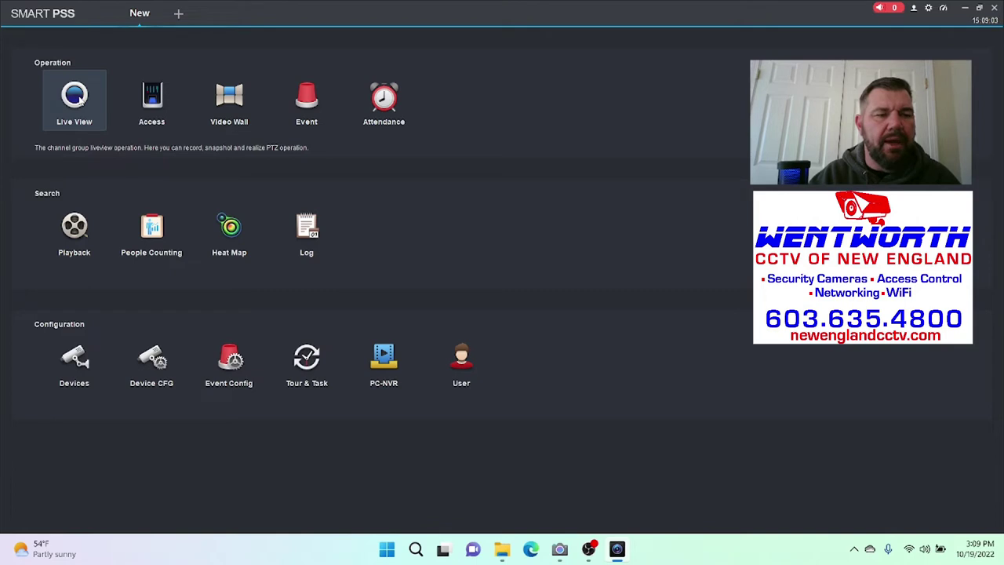
pyautogui.click(76, 100)
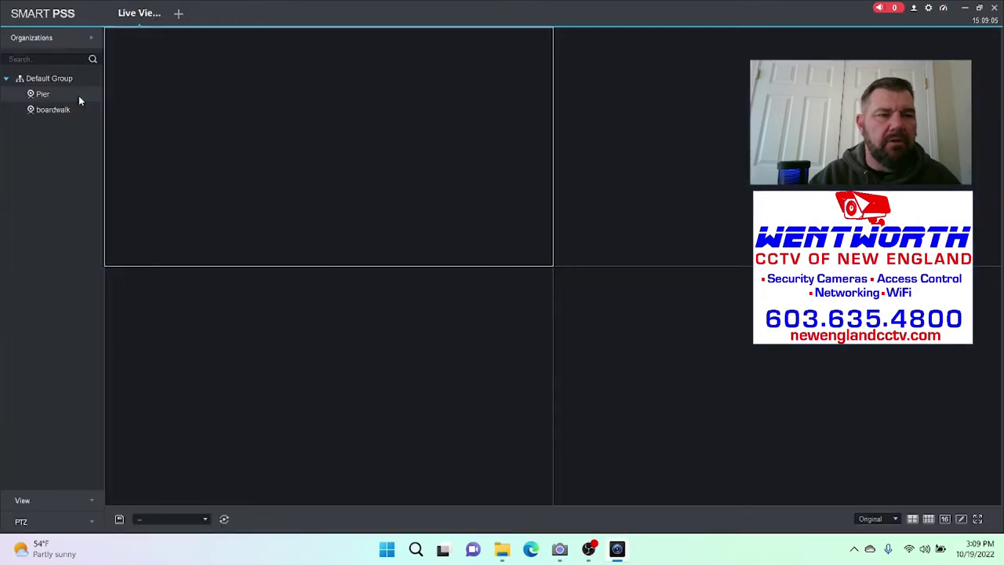
pyautogui.doubleClick(57, 111)
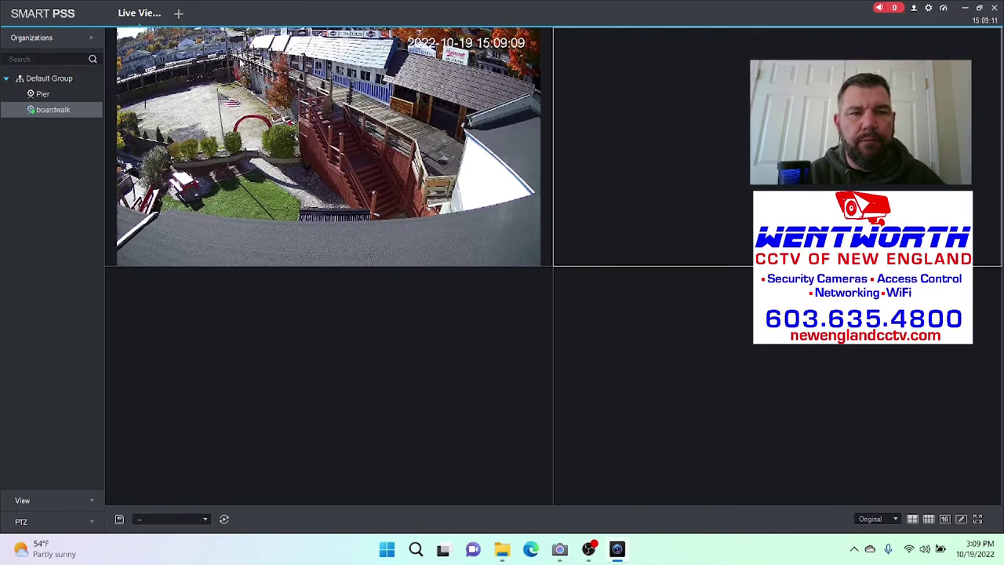
pyautogui.doubleClick(302, 171)
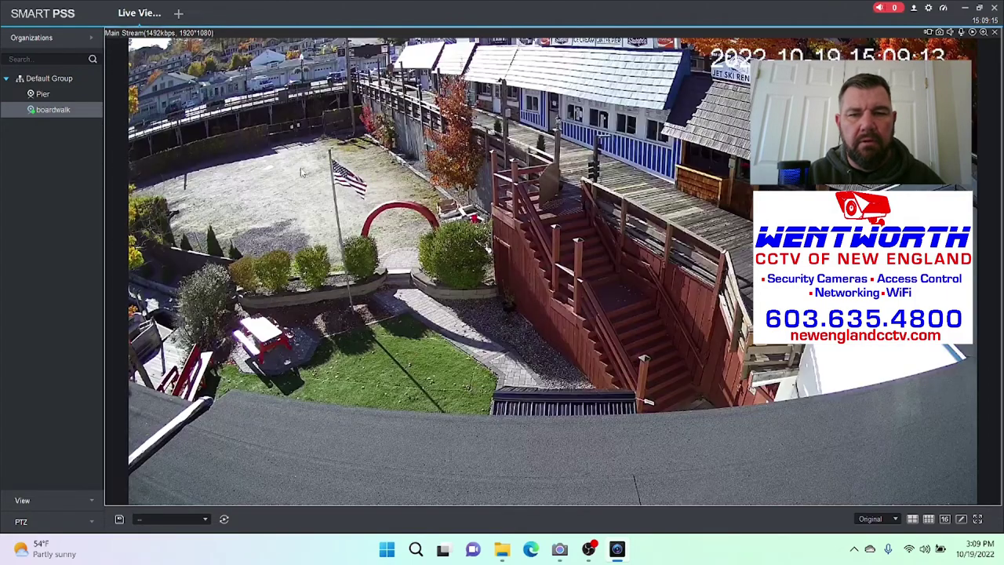
pyautogui.doubleClick(301, 171)
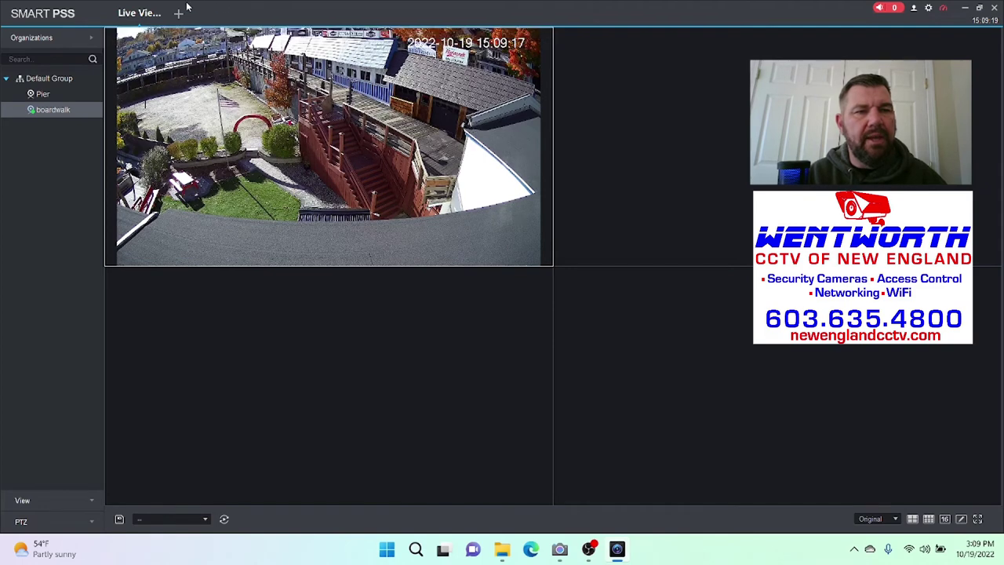
# - Open the boardwalk camera's motion detection settings from its device configuration and save the all-day, every-day arming period
pyautogui.click(162, 8)
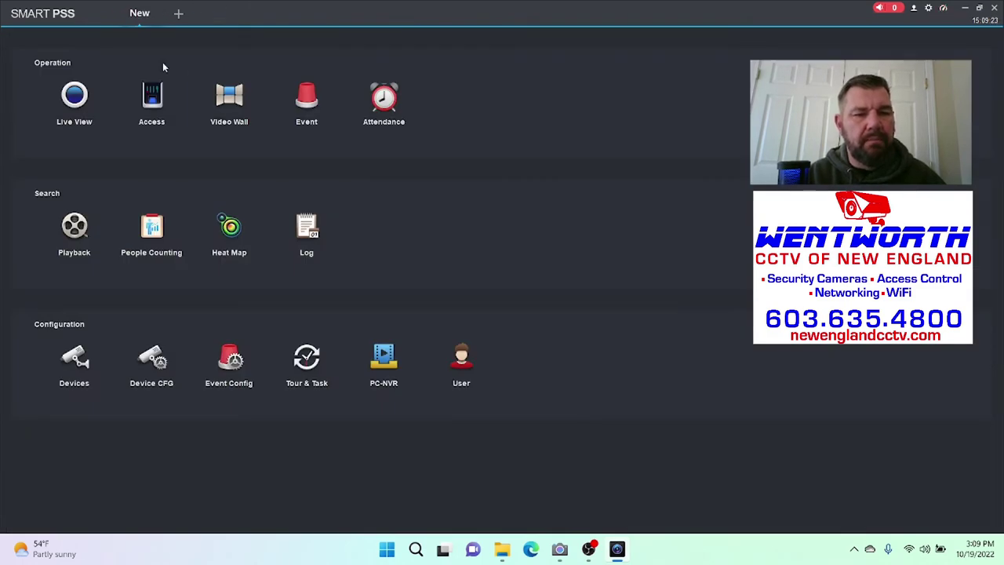
pyautogui.click(157, 362)
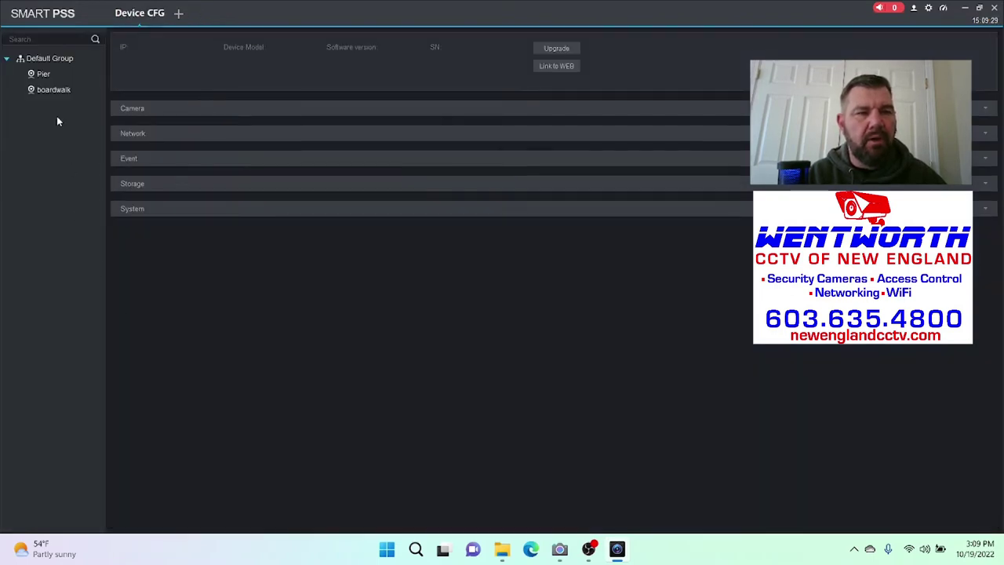
pyautogui.click(55, 92)
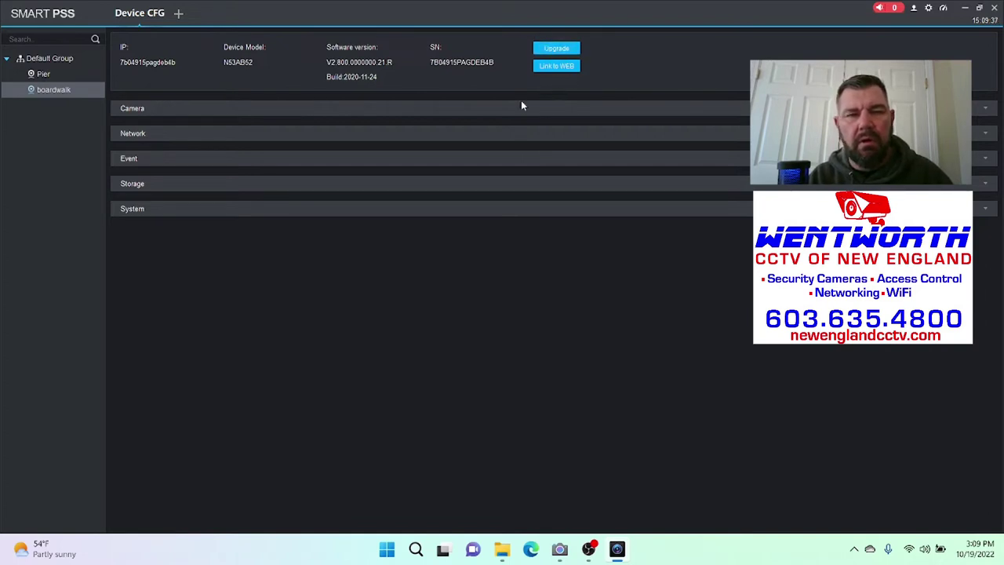
pyautogui.click(134, 159)
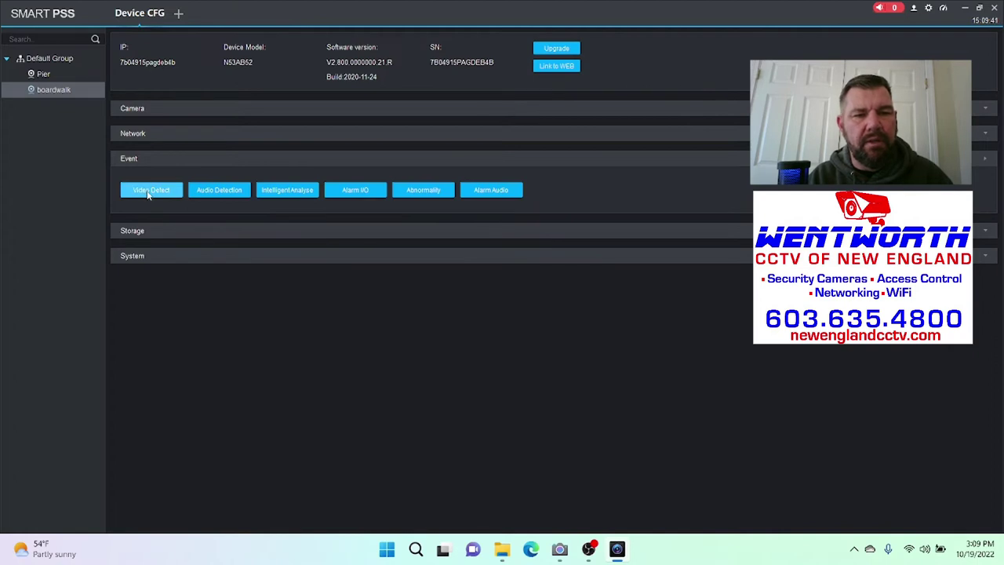
pyautogui.click(149, 195)
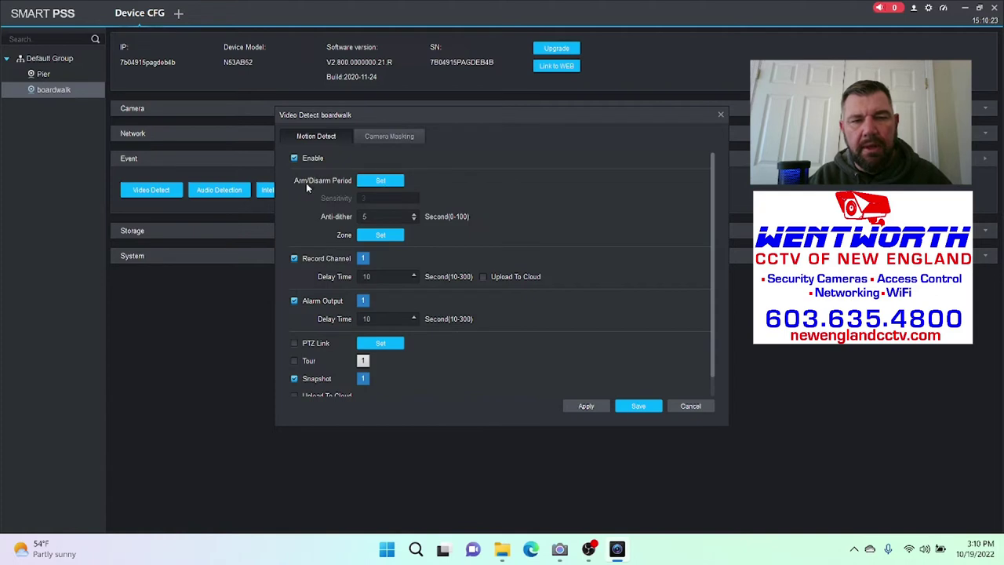
pyautogui.click(380, 182)
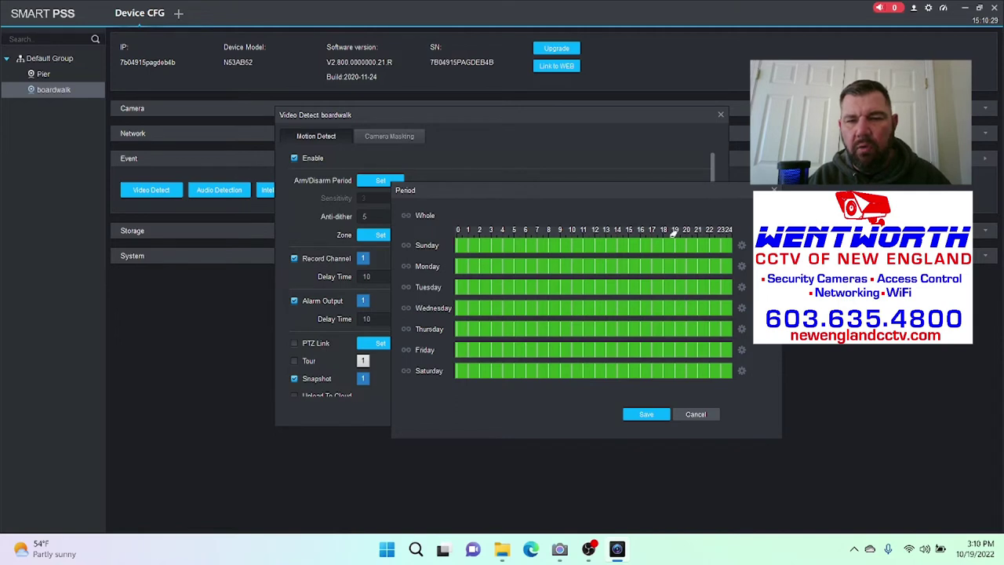
pyautogui.click(645, 415)
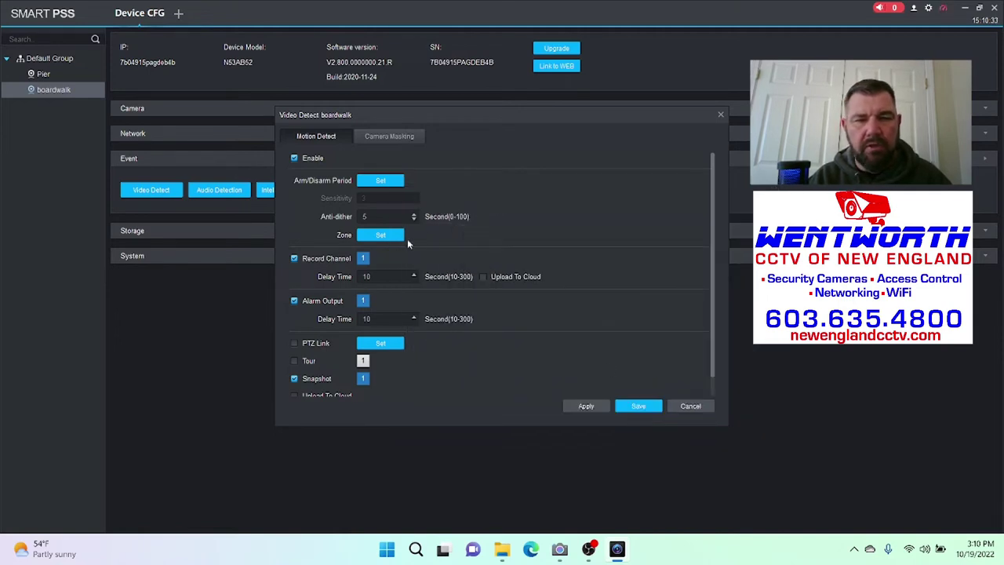
# - Set the sensitivity of motion detection zone Region1 to 81 and save the boardwalk camera's video detection settings
pyautogui.click(382, 237)
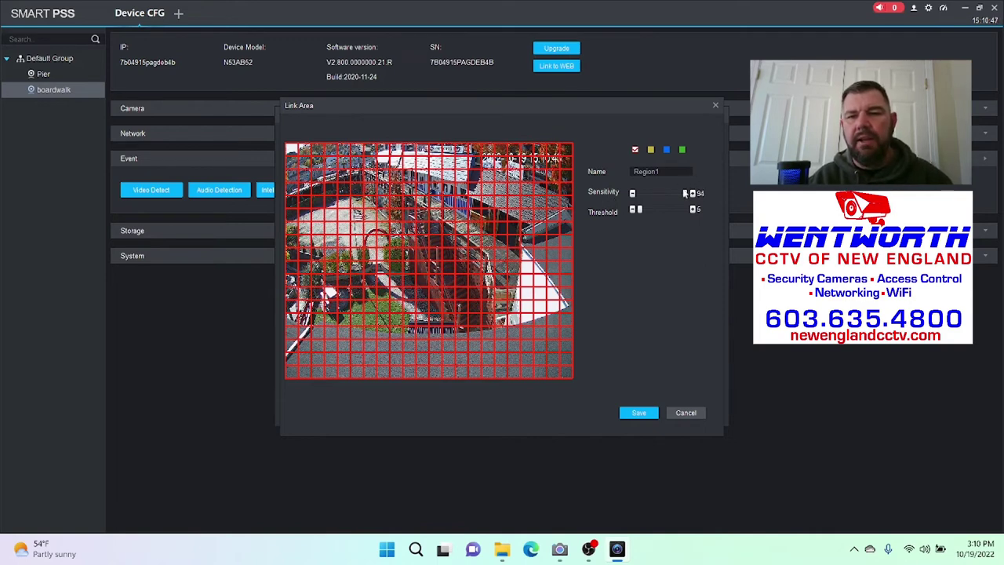
pyautogui.moveTo(685, 194); pyautogui.dragTo(681, 197)
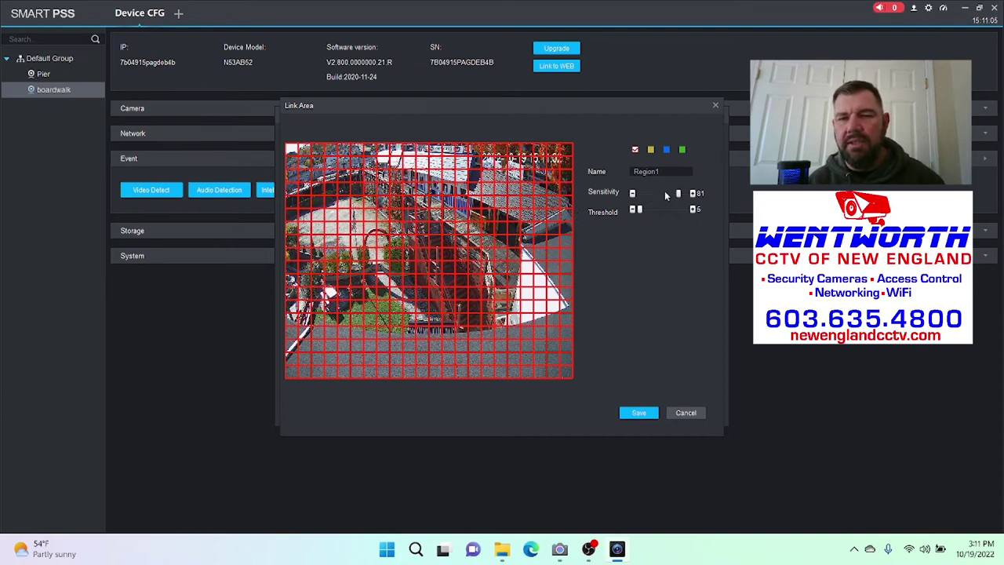
pyautogui.click(638, 413)
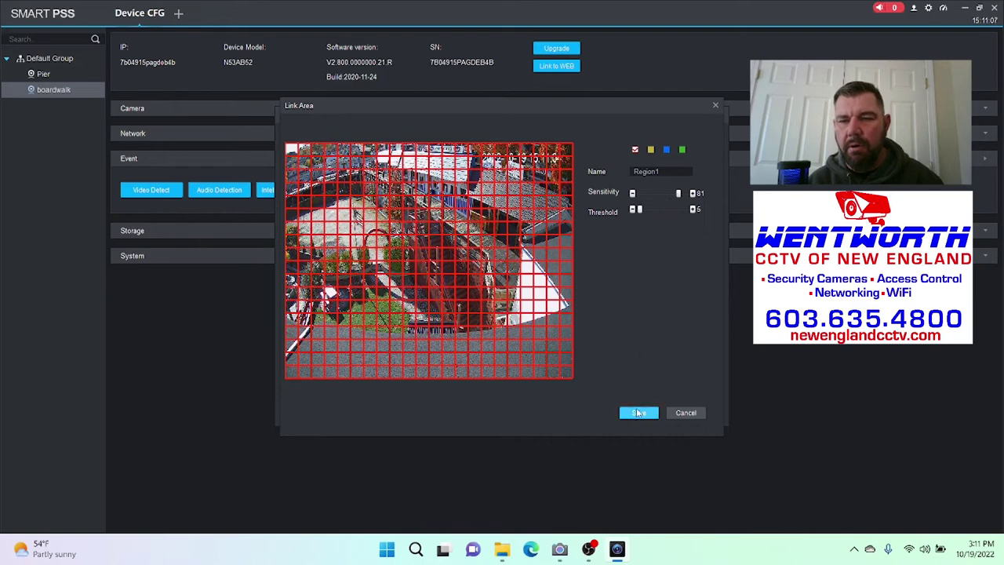
pyautogui.click(639, 413)
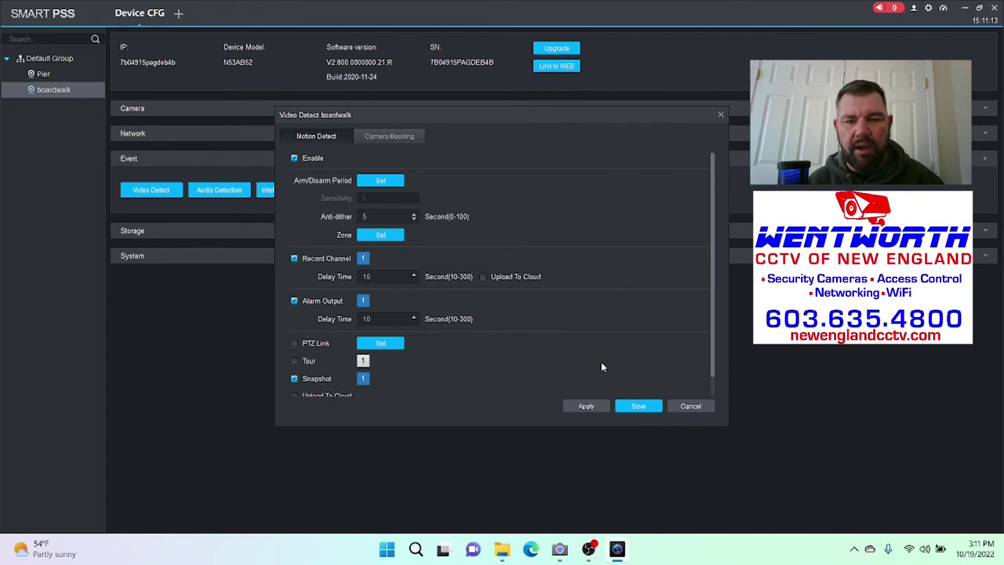
pyautogui.click(639, 409)
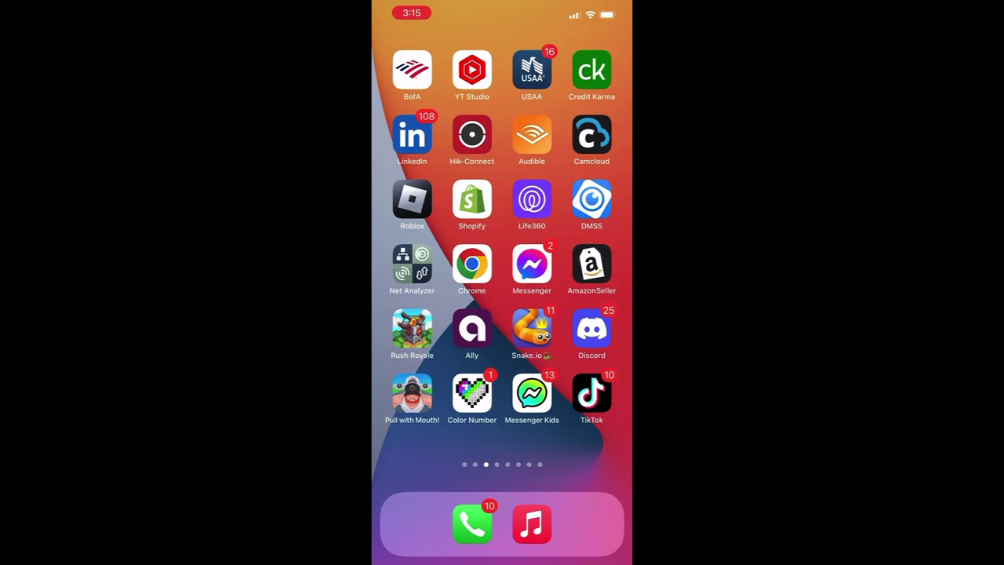
# - Switch to the DMSS phone app and open the Boardwalk camera's notification settings
pyautogui.click(592, 199)
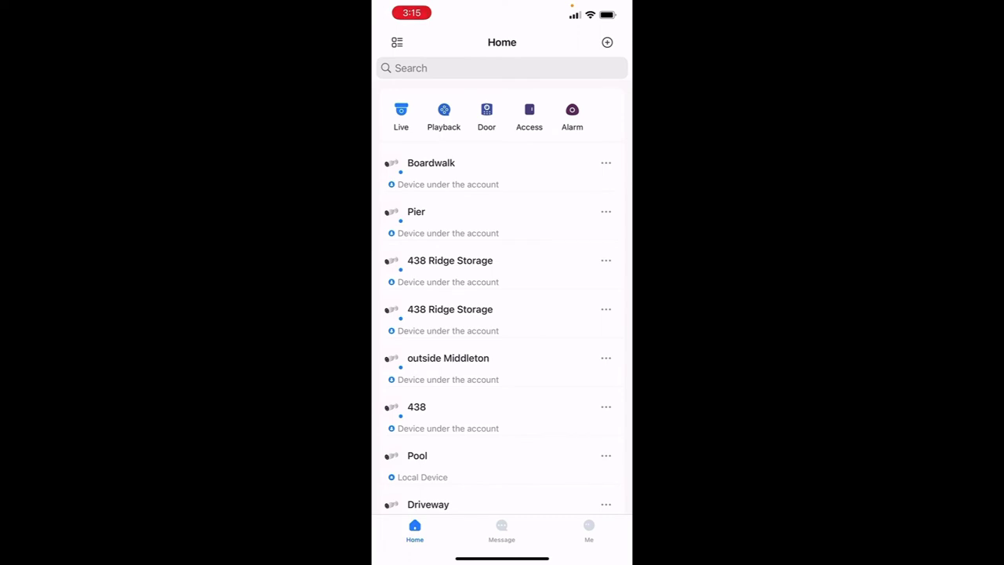
pyautogui.click(431, 163)
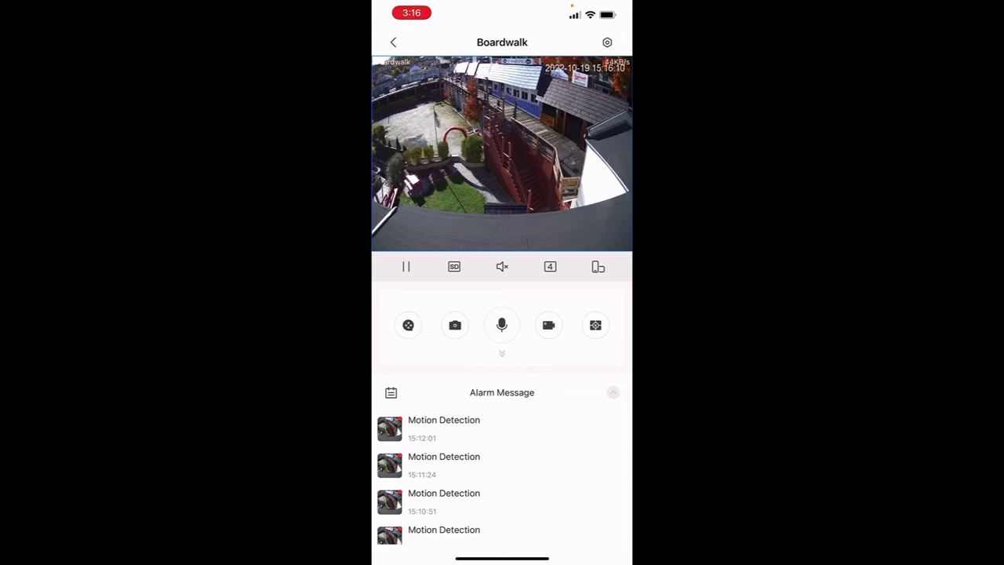
pyautogui.click(607, 42)
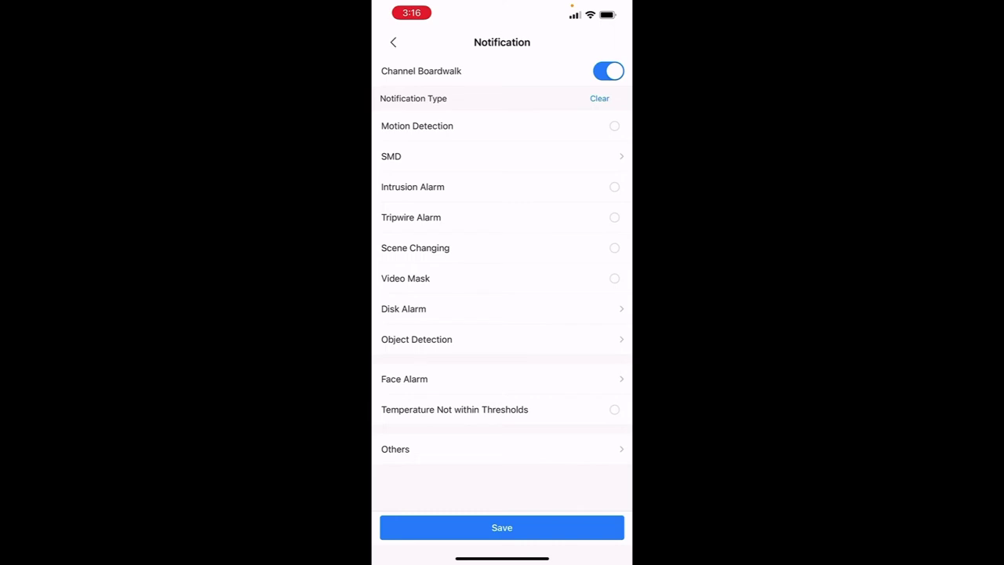
# - Enable notifications for the Boardwalk channel and select Motion Detection as the notification type
pyautogui.click(608, 71)
pyautogui.click(608, 71)
pyautogui.click(615, 126)
# - Try the SMD notification types Motion: Human and Motion: Vehicle, clear both, and return to the notification types
pyautogui.click(502, 156)
pyautogui.click(615, 71)
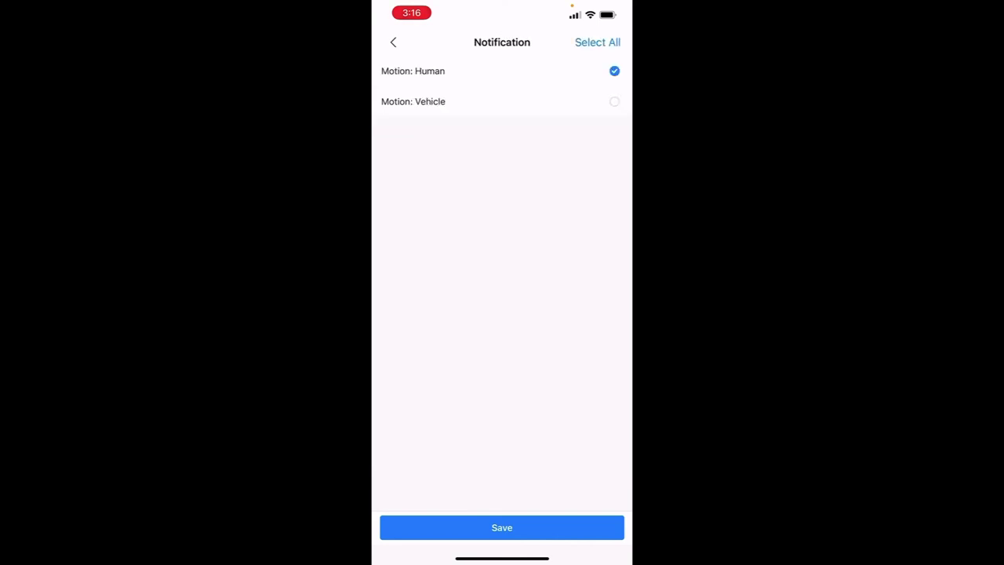
pyautogui.click(615, 101)
pyautogui.click(615, 101)
pyautogui.click(615, 70)
pyautogui.click(393, 42)
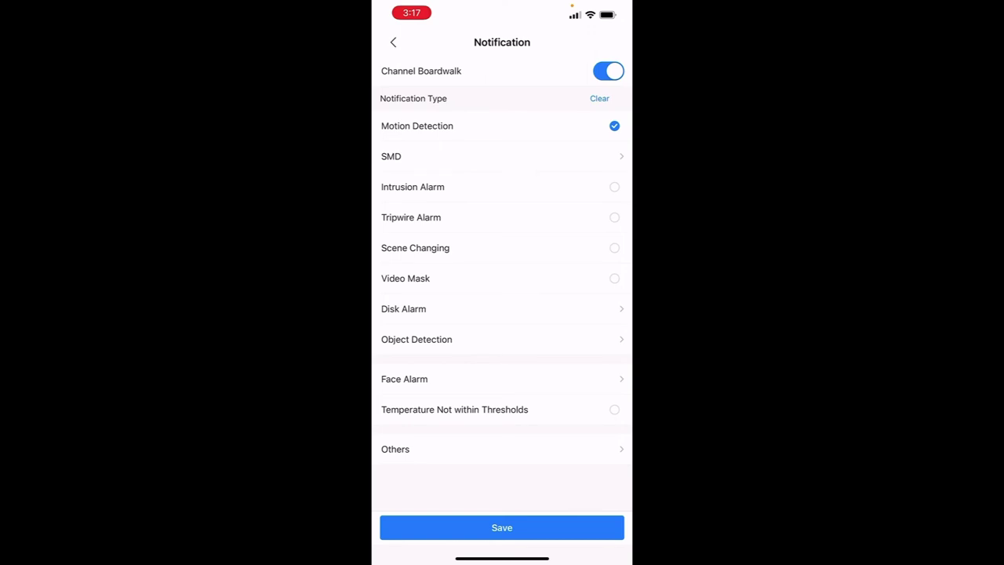
# - Save the Boardwalk notification settings and refresh the alarm messages beneath the camera's live view
pyautogui.click(502, 528)
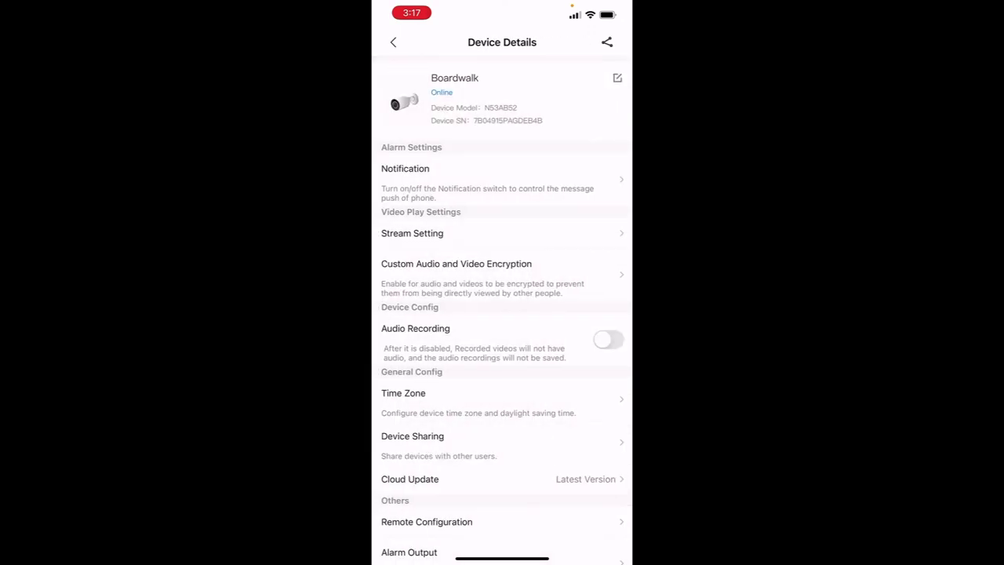
pyautogui.click(393, 41)
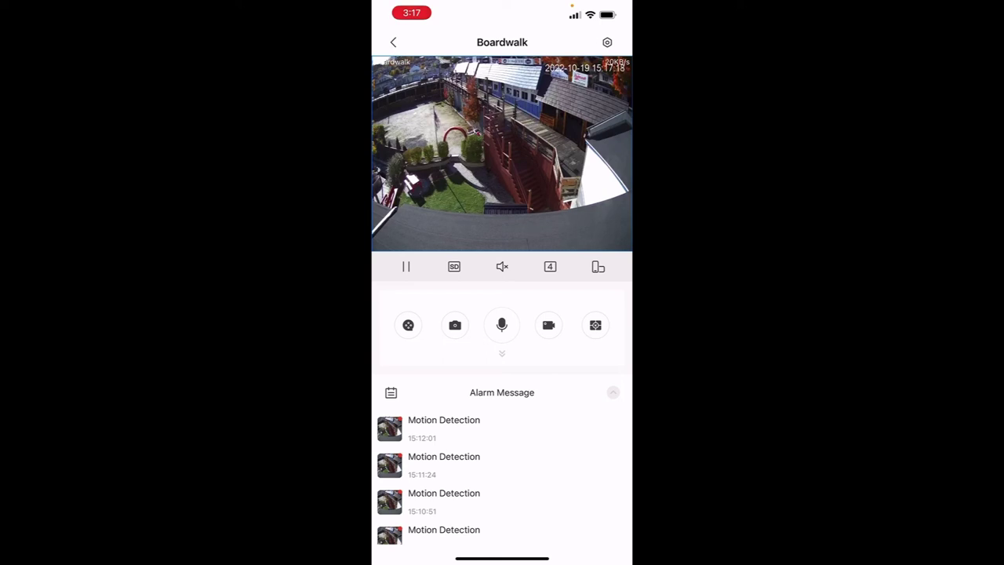
pyautogui.scroll(3, 502, 471)
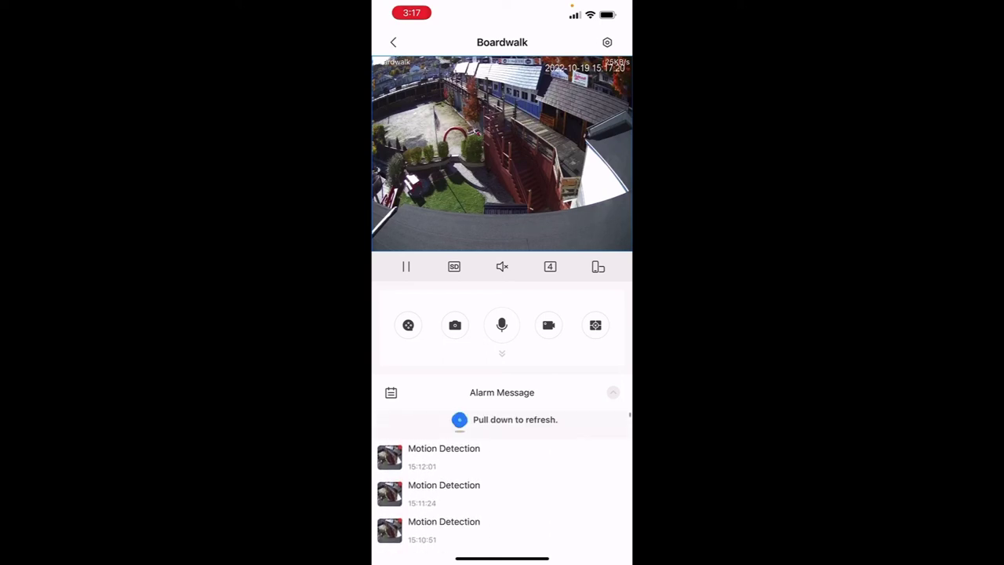
# - Open the most recent Boardwalk motion detection event from the app's alarm messages for playback
pyautogui.click(393, 42)
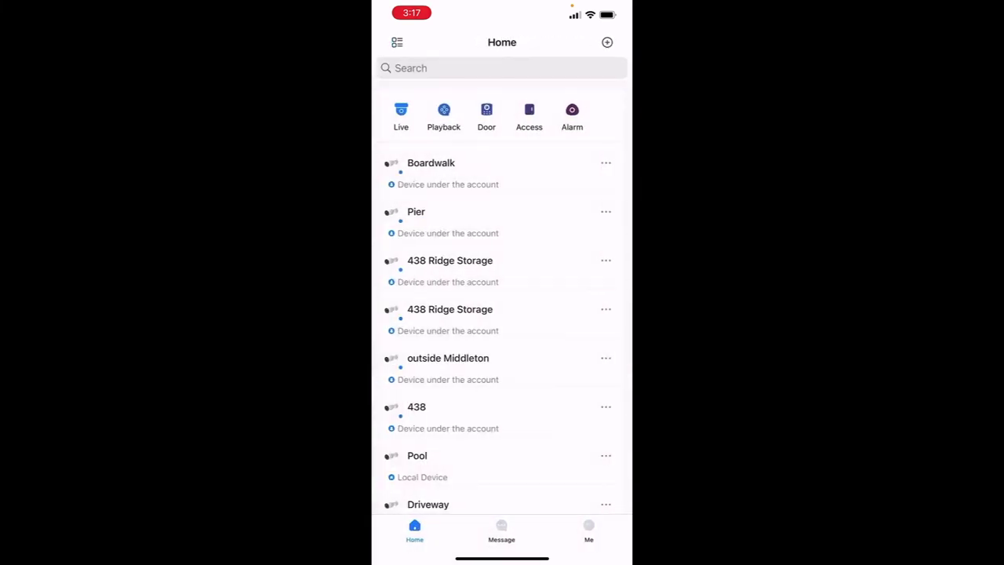
pyautogui.click(502, 531)
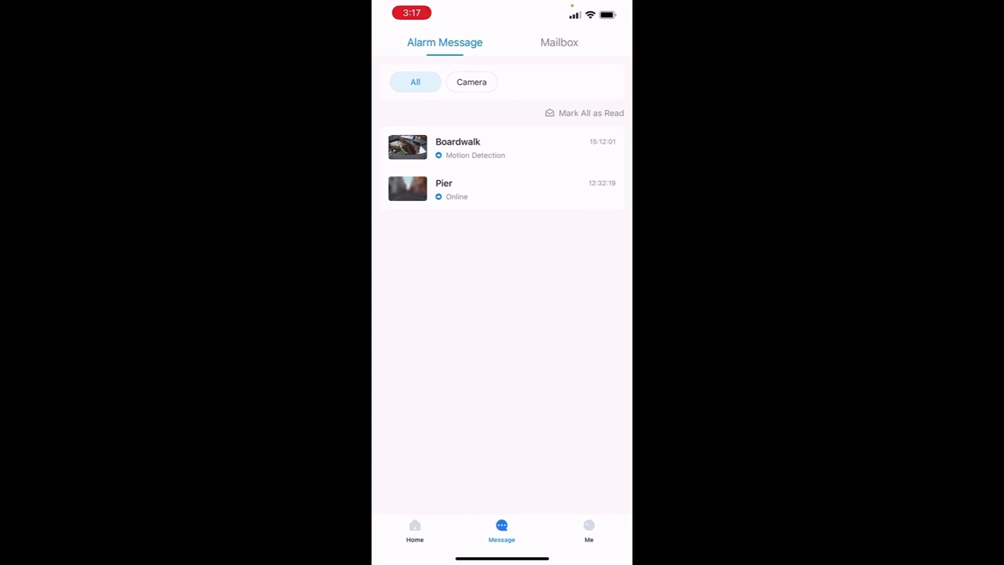
pyautogui.click(471, 148)
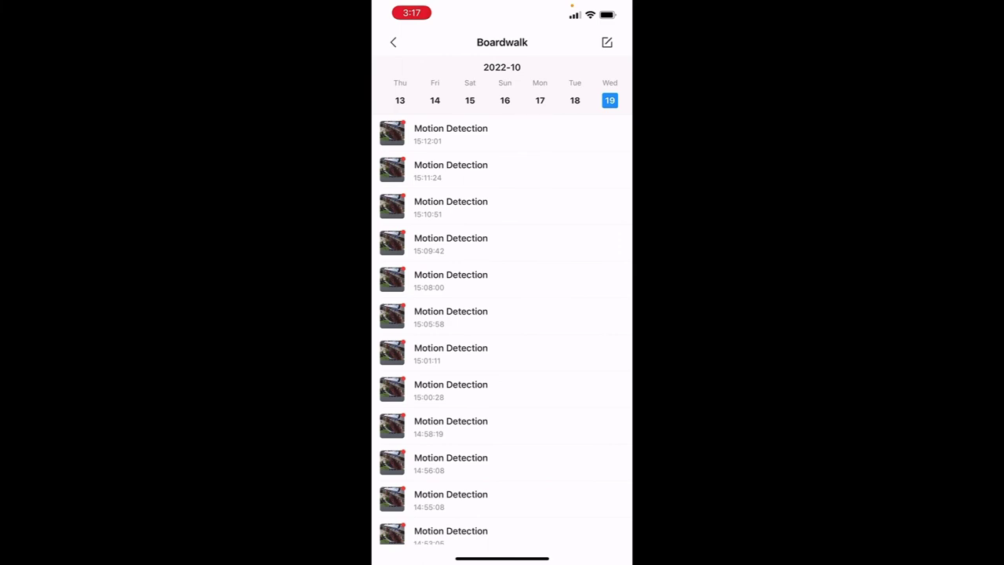
pyautogui.click(471, 133)
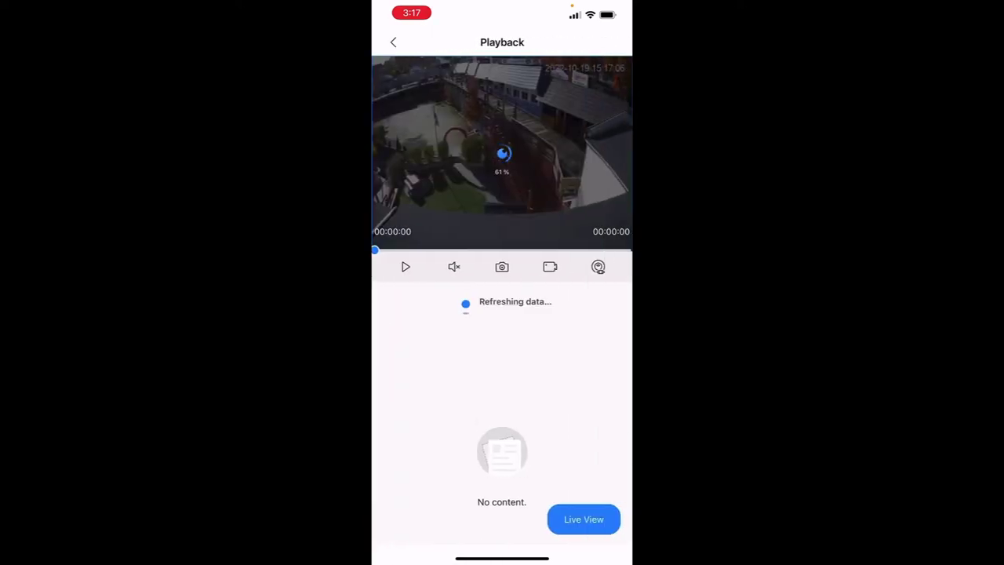